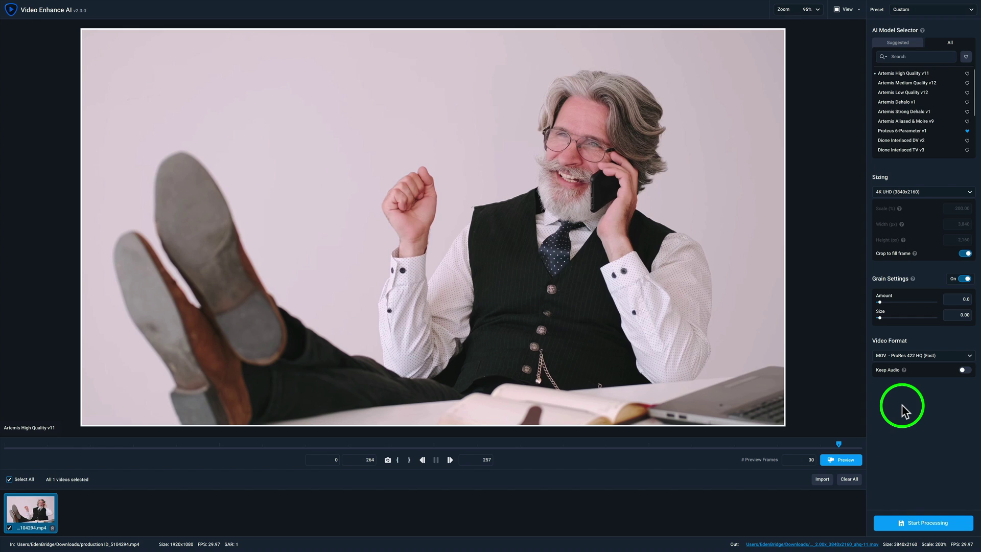
Switch to the Suggested model settings and check the Zoom, View and Preset lists, keeping Custom
click(898, 43)
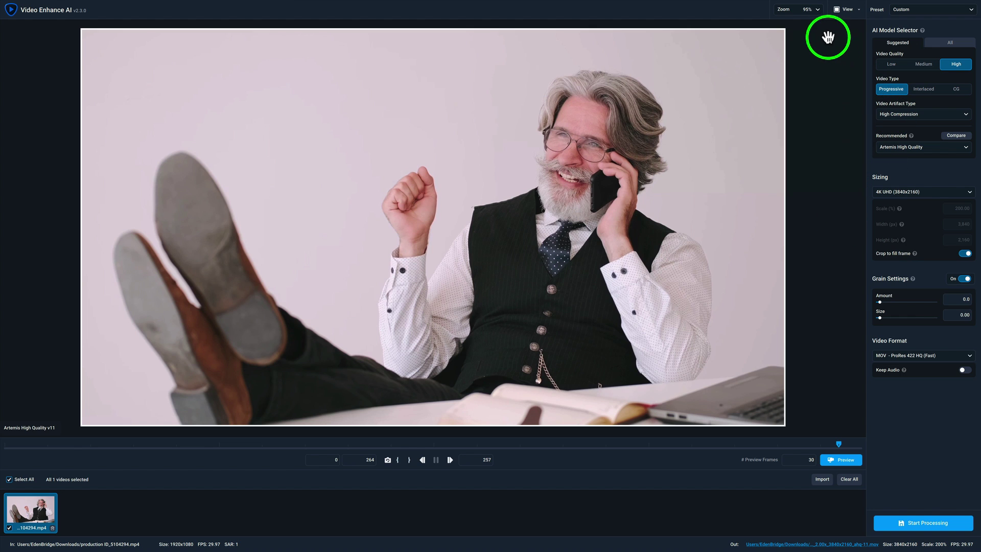
click(818, 10)
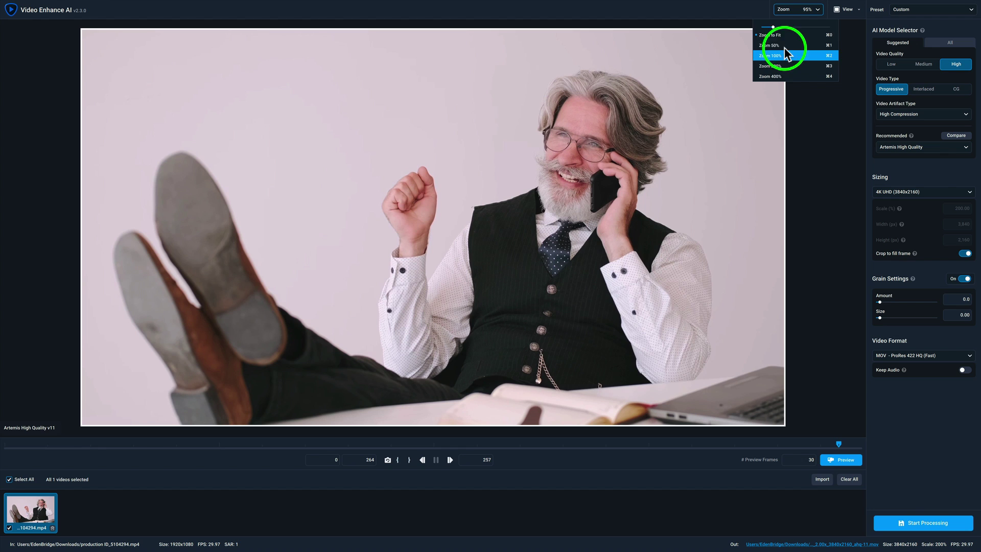
click(828, 142)
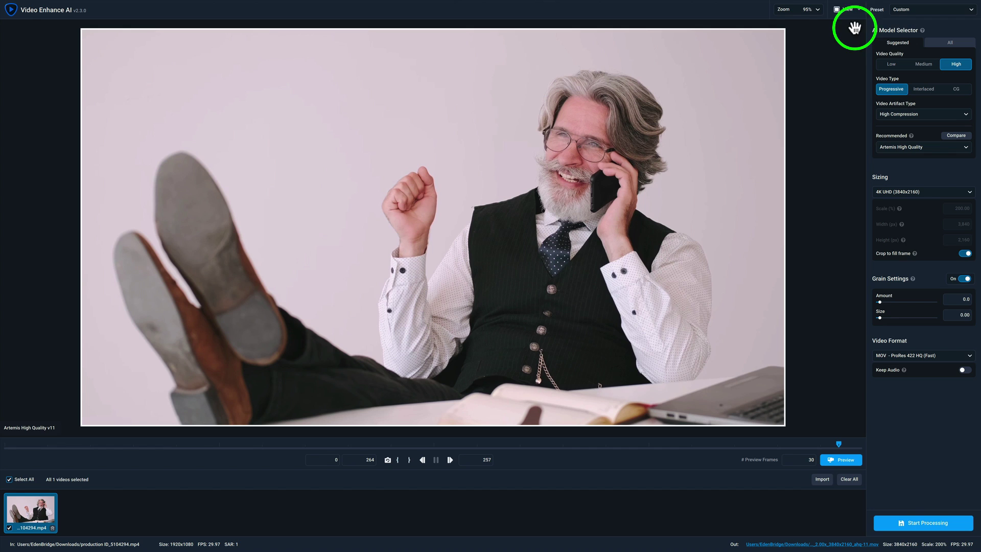
click(860, 10)
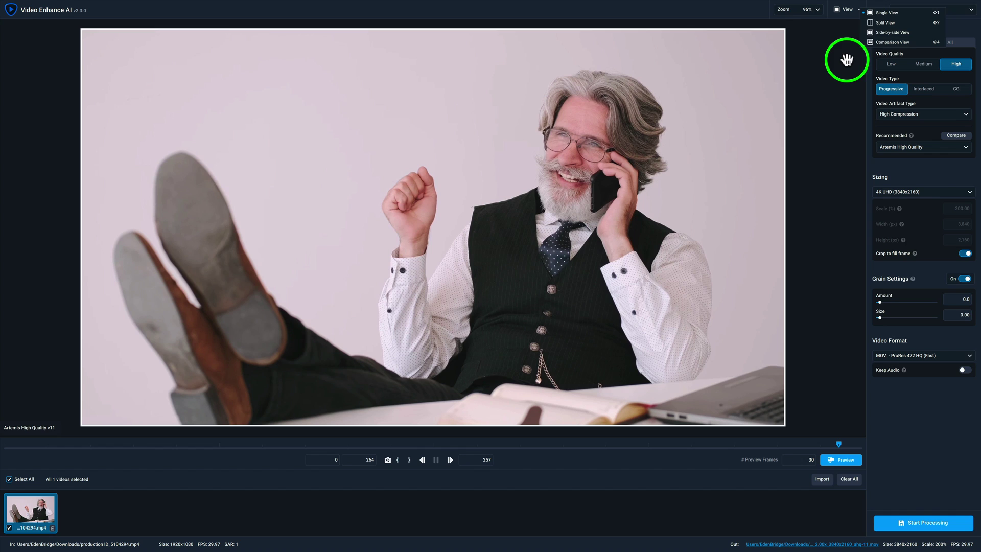
click(831, 61)
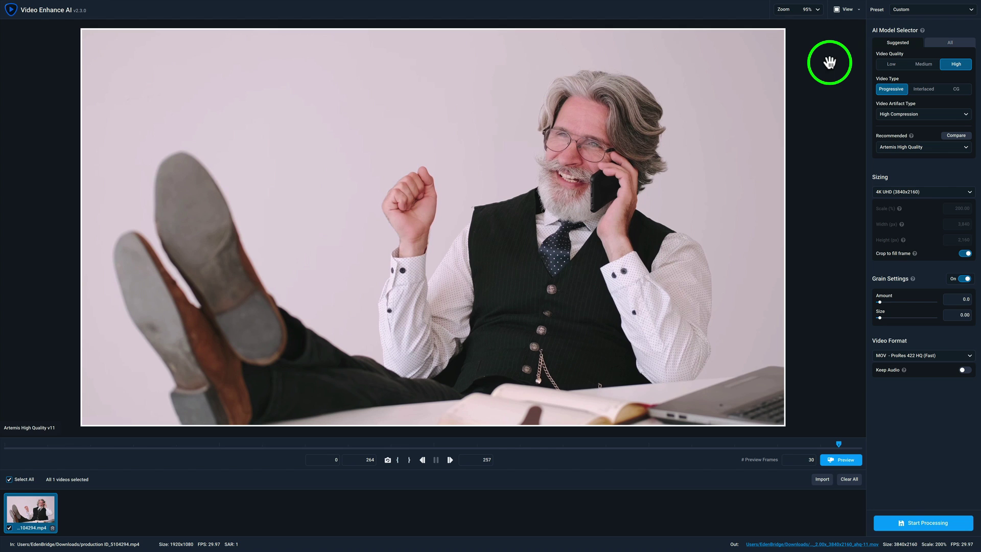
click(969, 10)
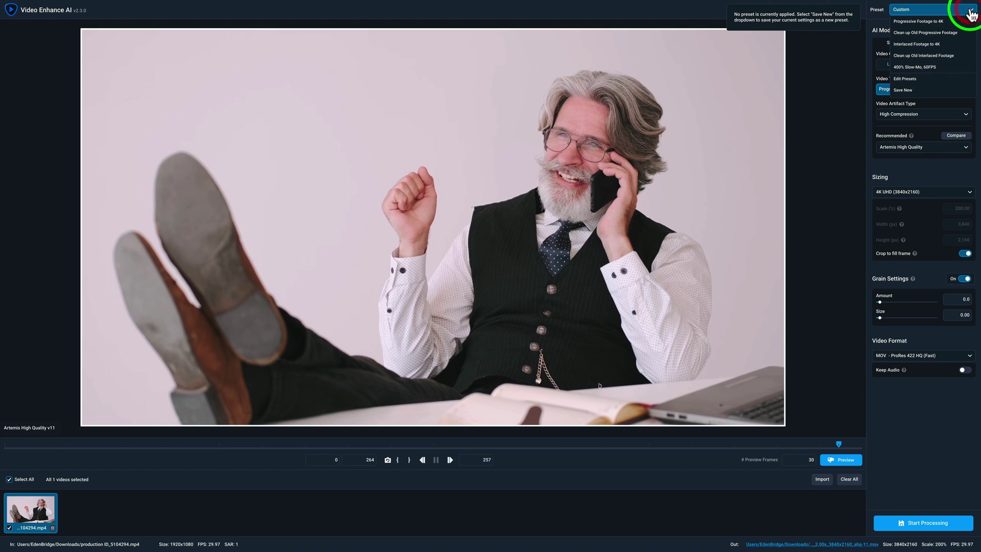
click(829, 40)
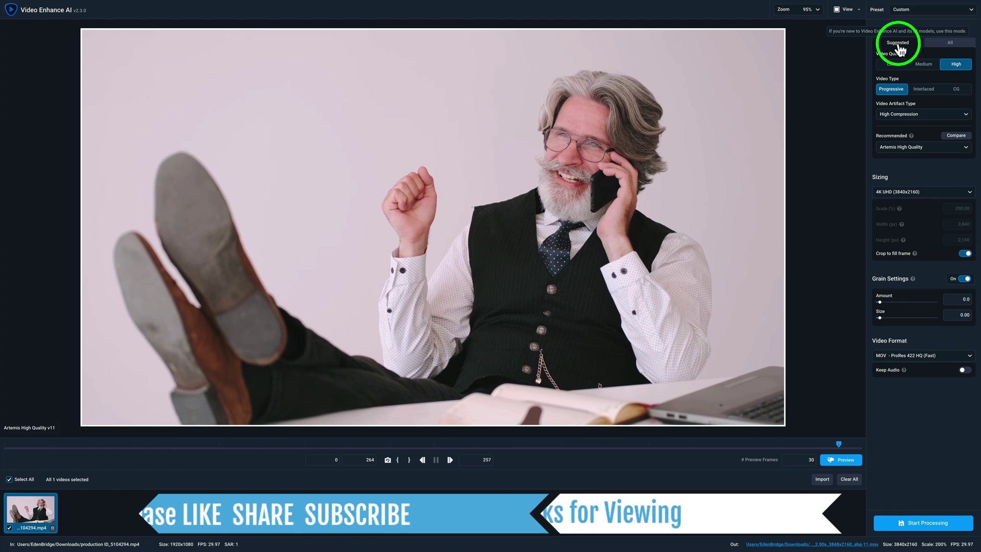
click(954, 46)
mouse_move(916, 97)
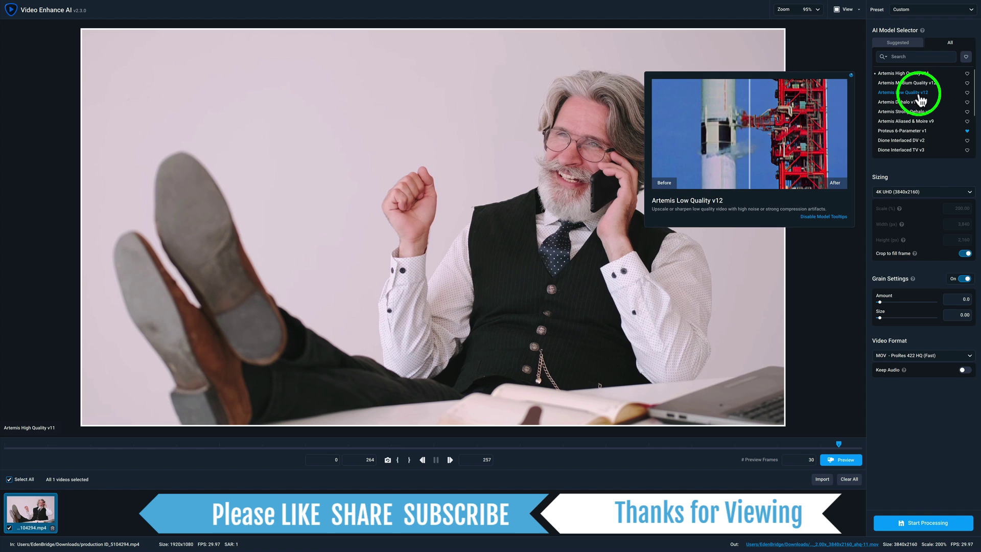
scroll(918, 101, down, 2)
scroll(918, 101, up, 4)
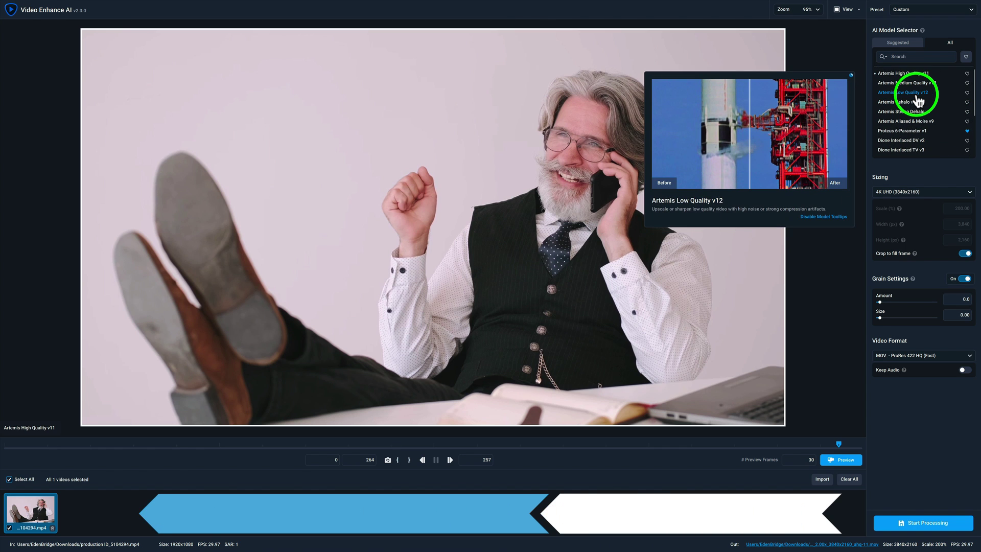
scroll(918, 101, down, 2)
scroll(918, 101, up, 3)
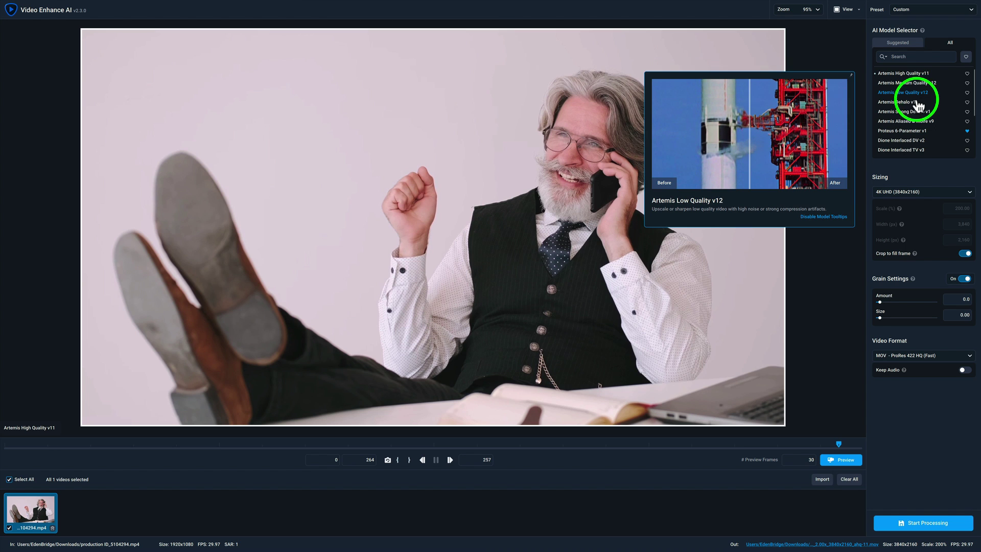
mouse_move(874, 145)
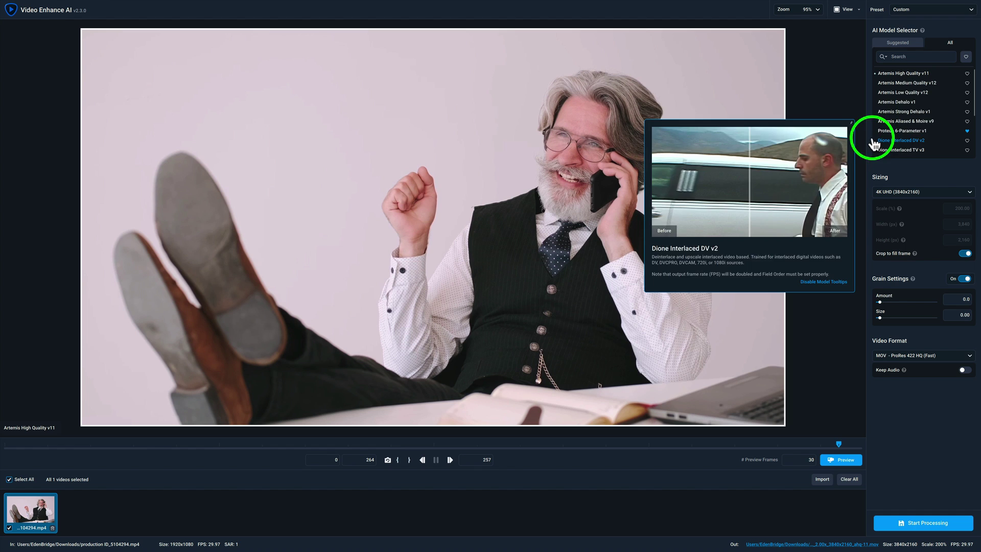
click(903, 44)
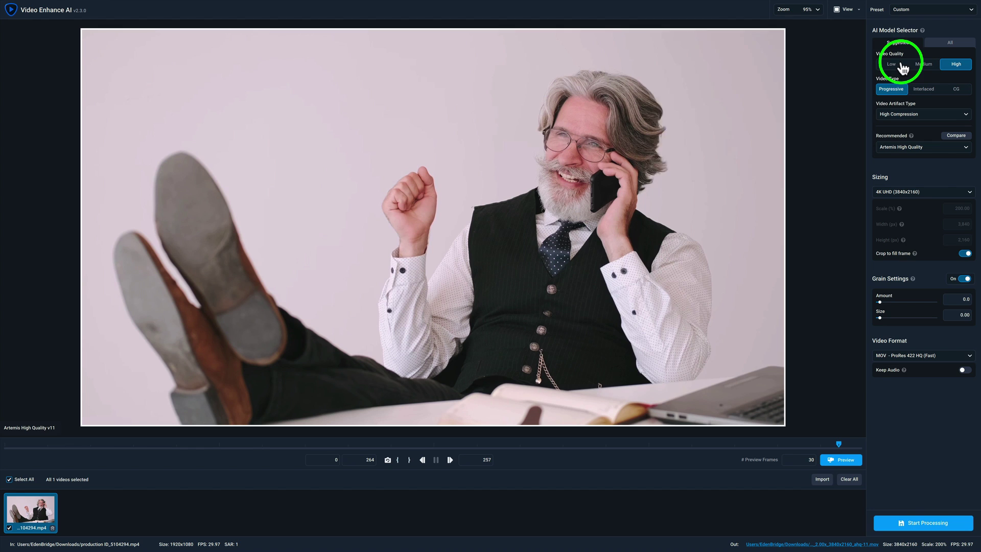
mouse_move(897, 70)
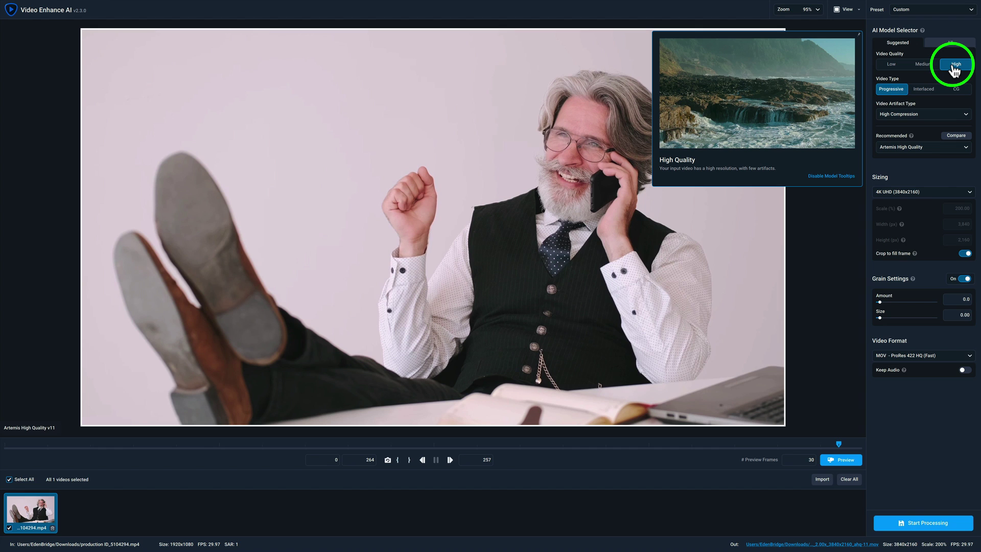
mouse_move(924, 77)
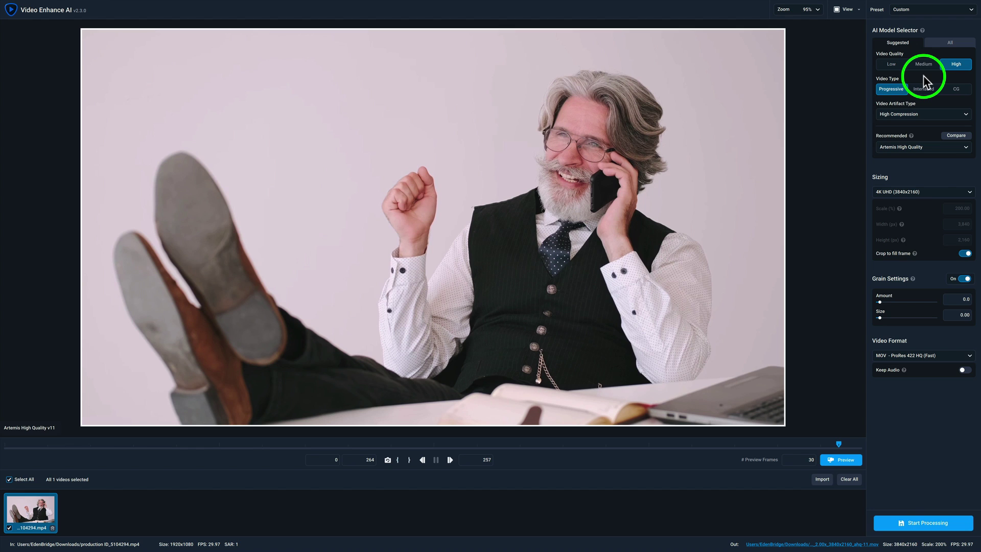
mouse_move(950, 89)
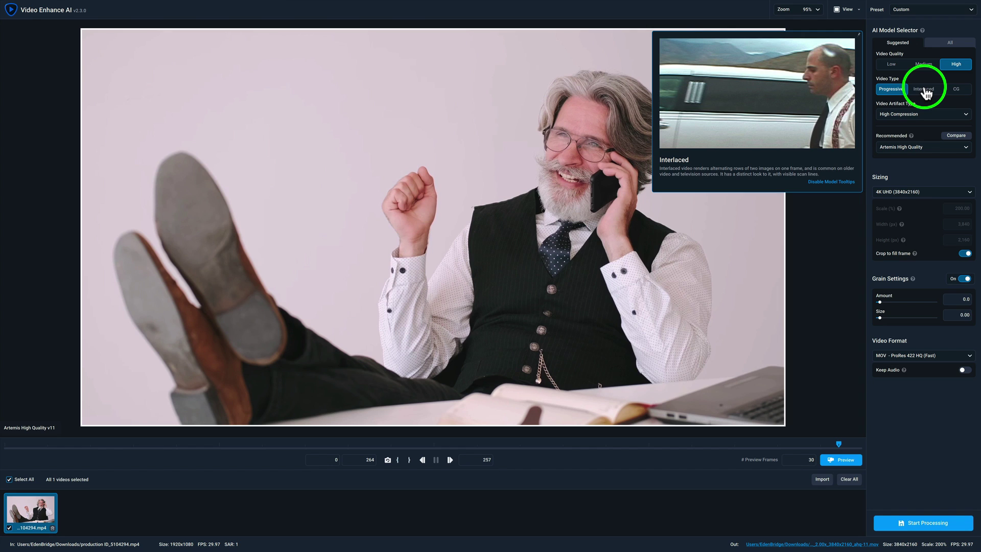
click(893, 88)
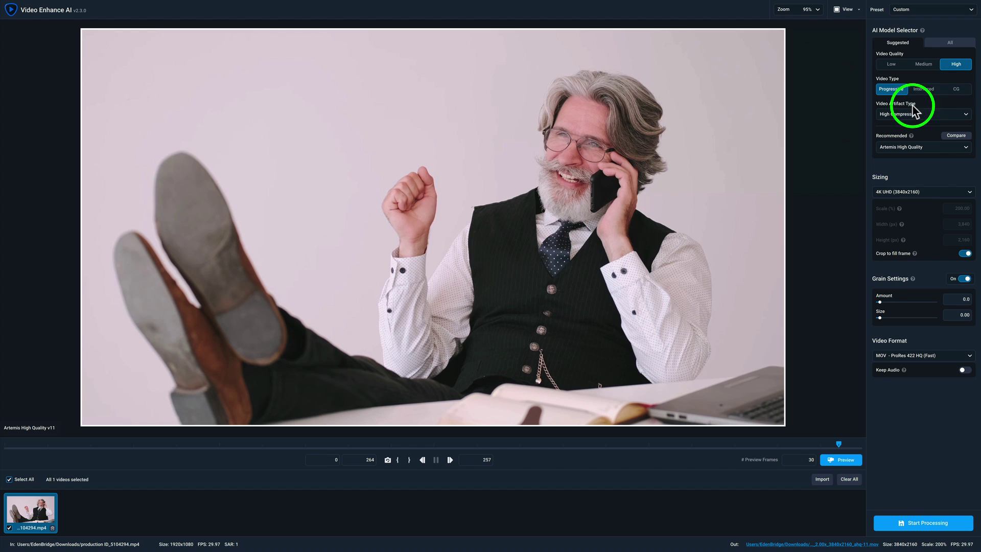
Change the video artifact type from High Compression to None - AI Should Preserve & Enhance Details
click(967, 115)
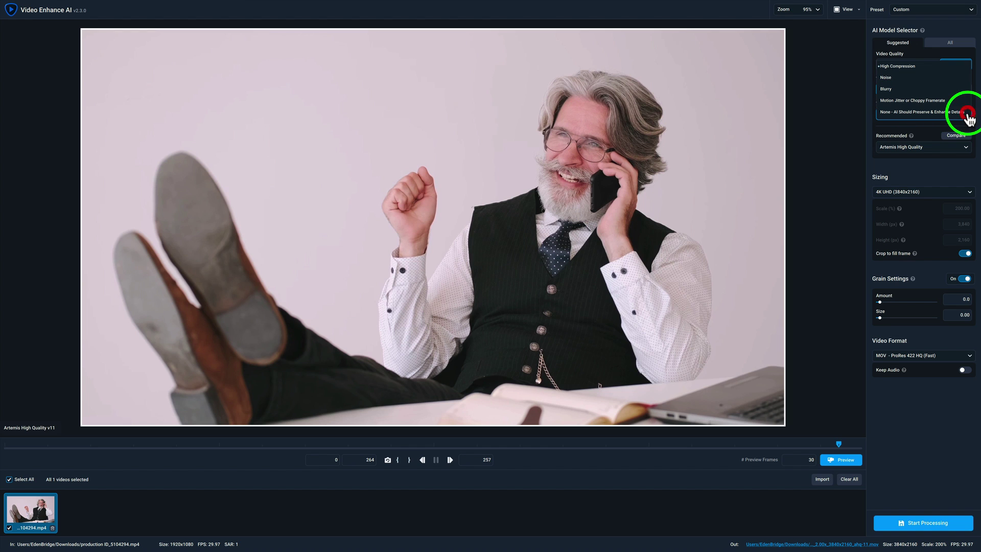
click(896, 113)
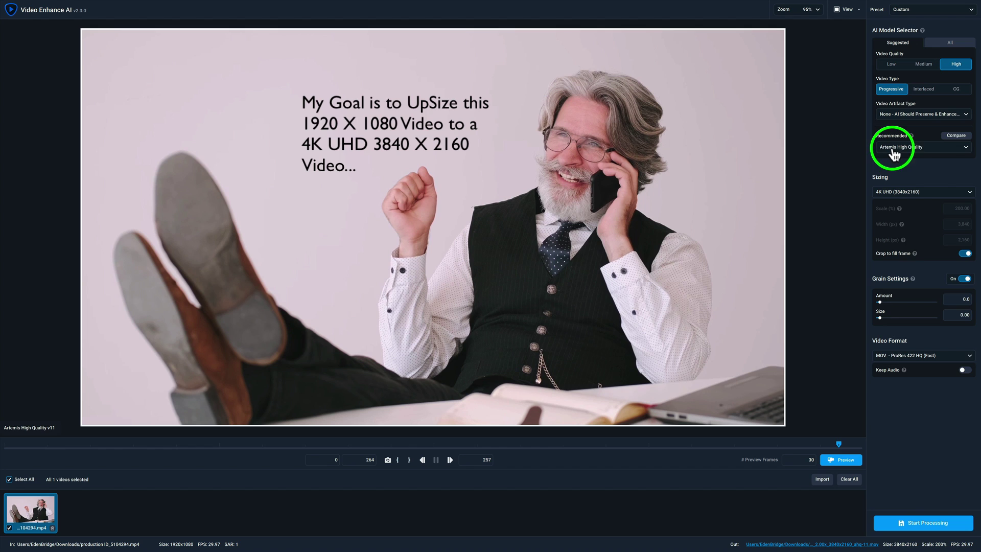
List the recommended models Artemis High Quality, Proteus 6-Parameter and Gaia High Quality with preview cards
click(964, 148)
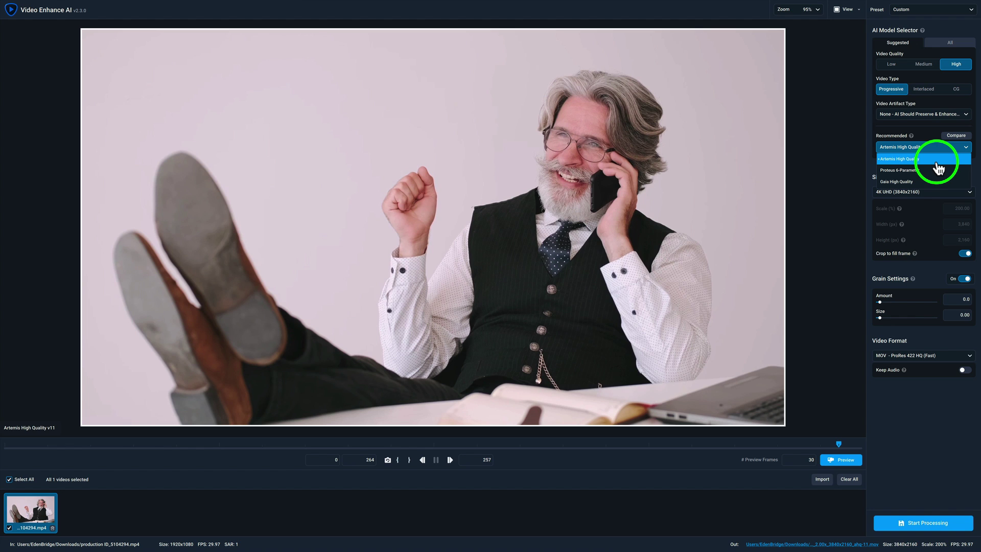
mouse_move(925, 167)
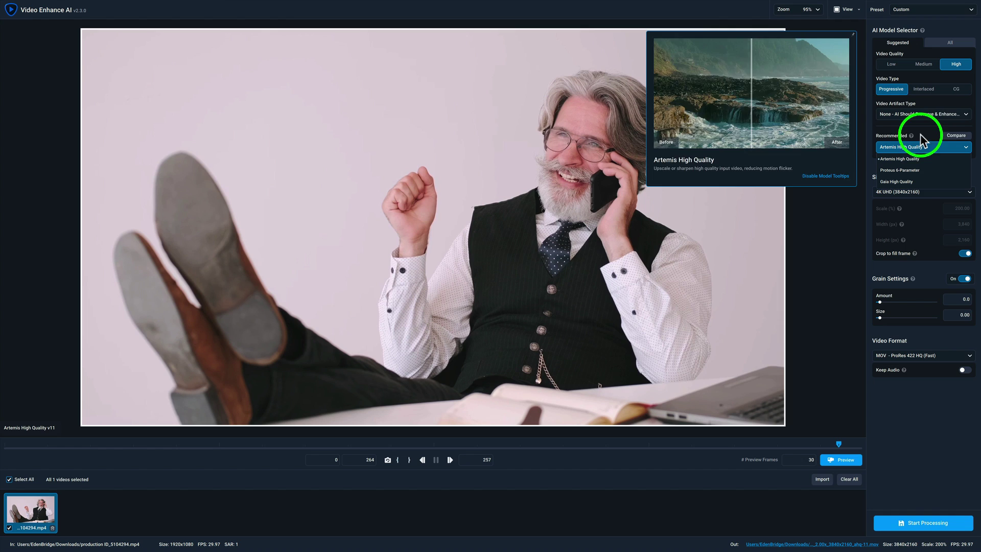
Compare the original against Artemis, Proteus and Gaia High Quality in four 4K preview panes
click(961, 138)
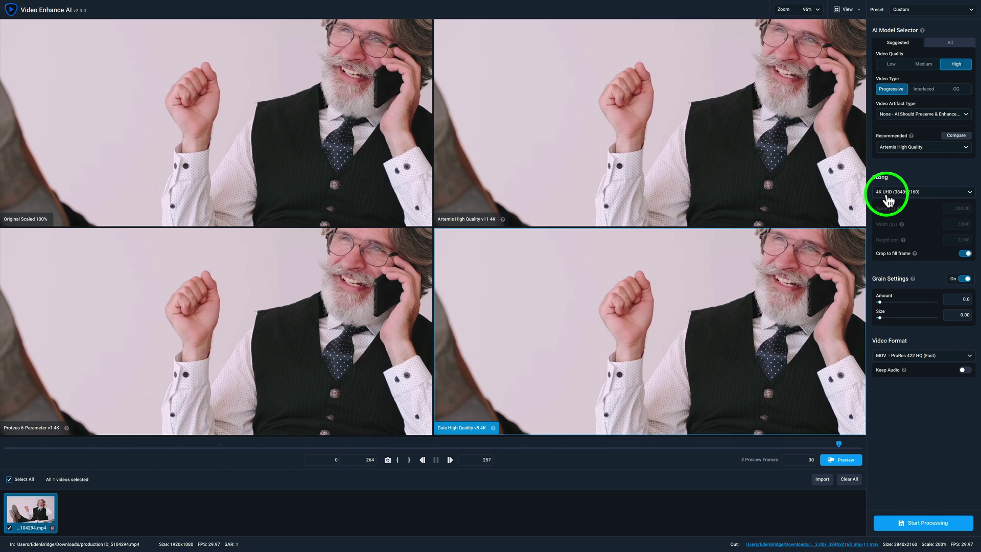
click(970, 191)
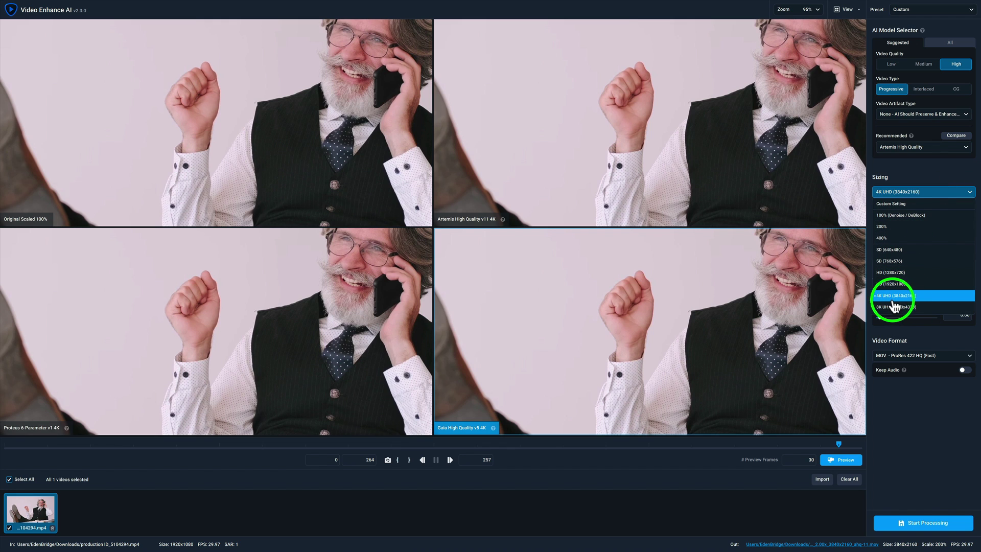
Set the output size to 4K UHD (3840x2160)
click(927, 182)
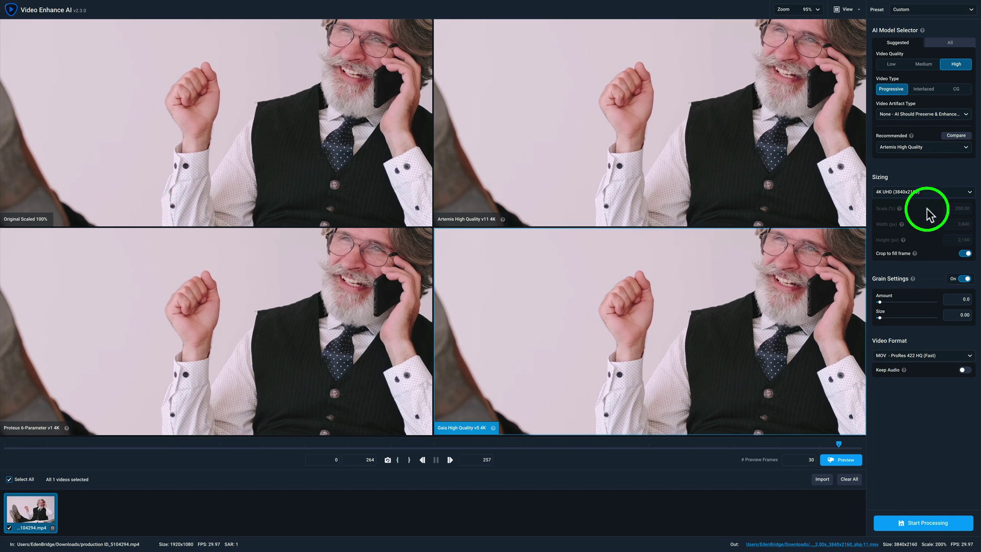
mouse_move(912, 286)
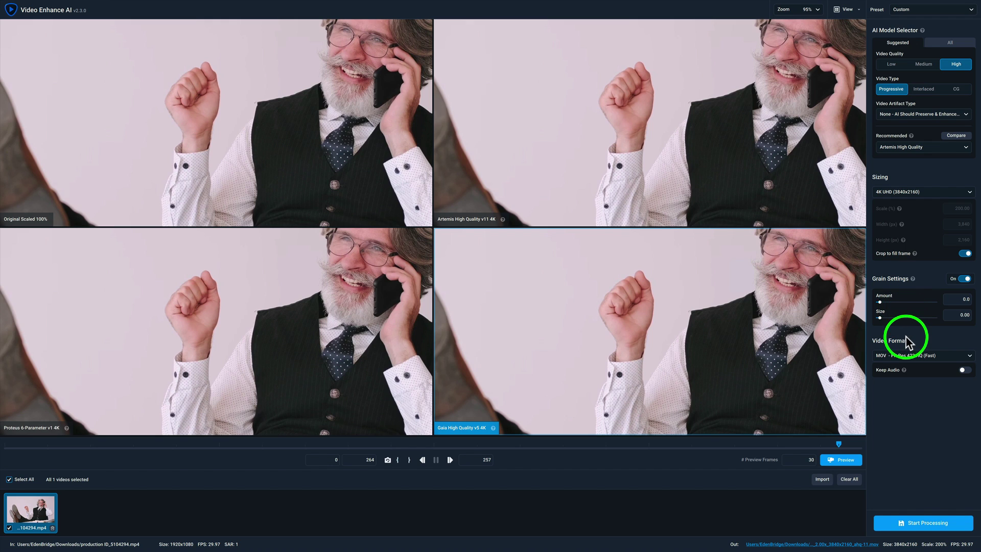
click(971, 361)
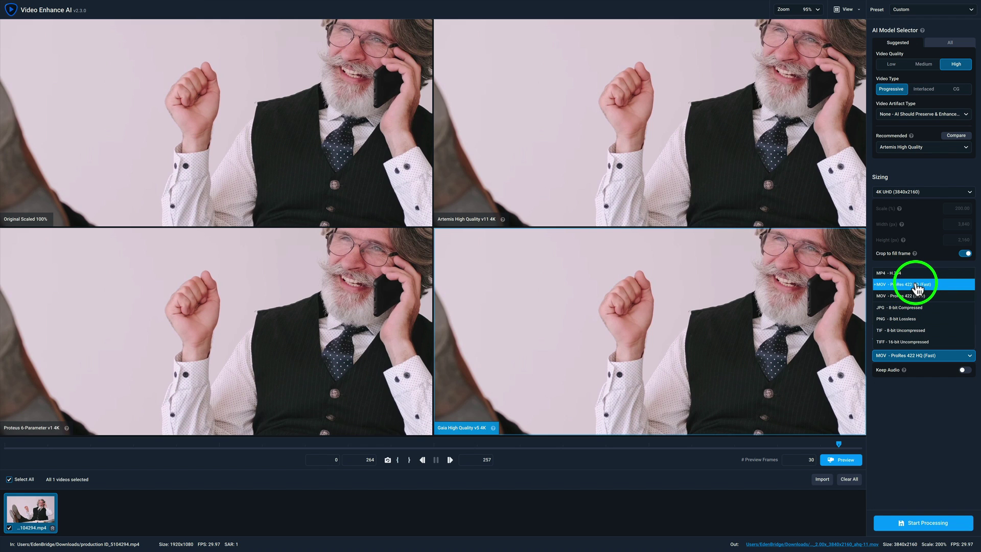
click(914, 284)
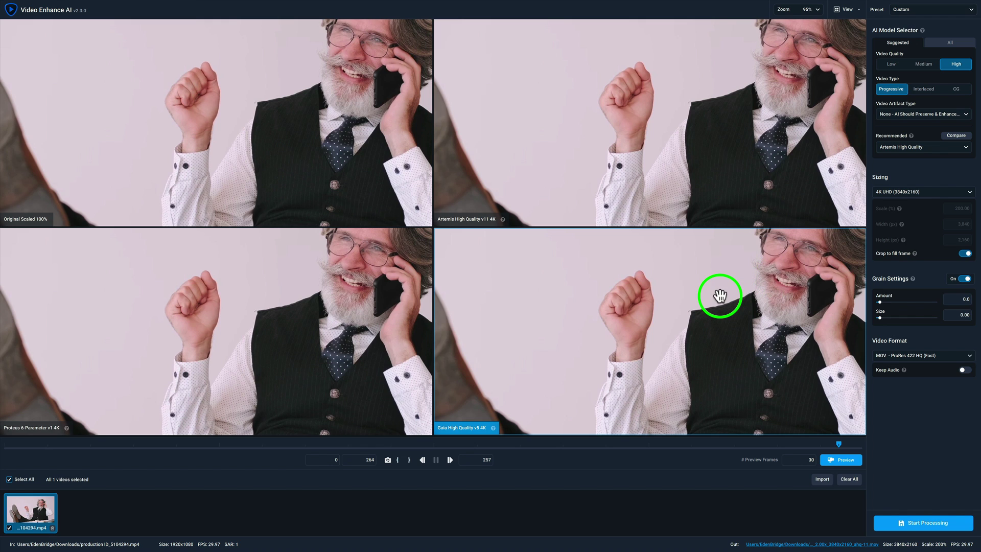
Move the playhead back to frame 133 and render a four-model preview from there
scroll(719, 295, up, 1)
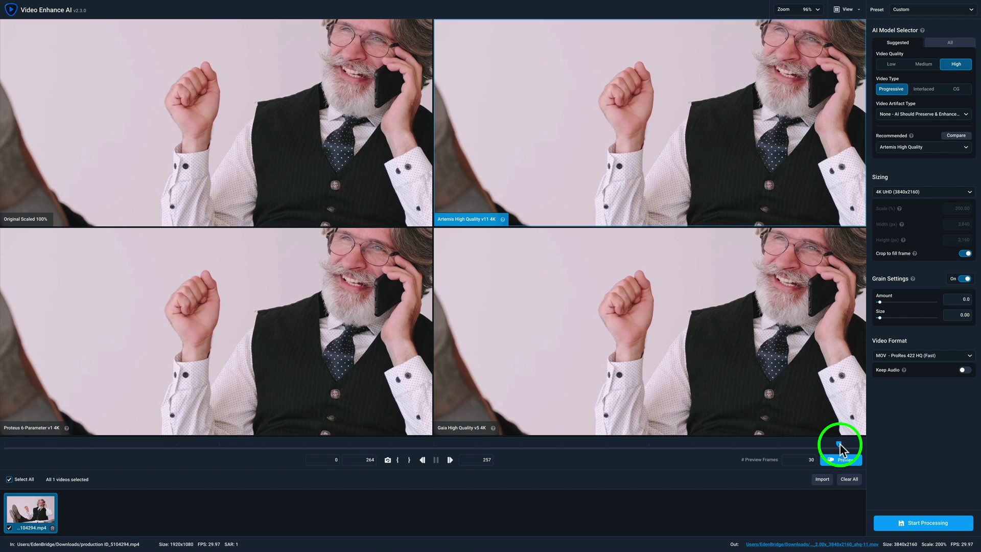
drag(839, 443, 807, 444)
click(437, 444)
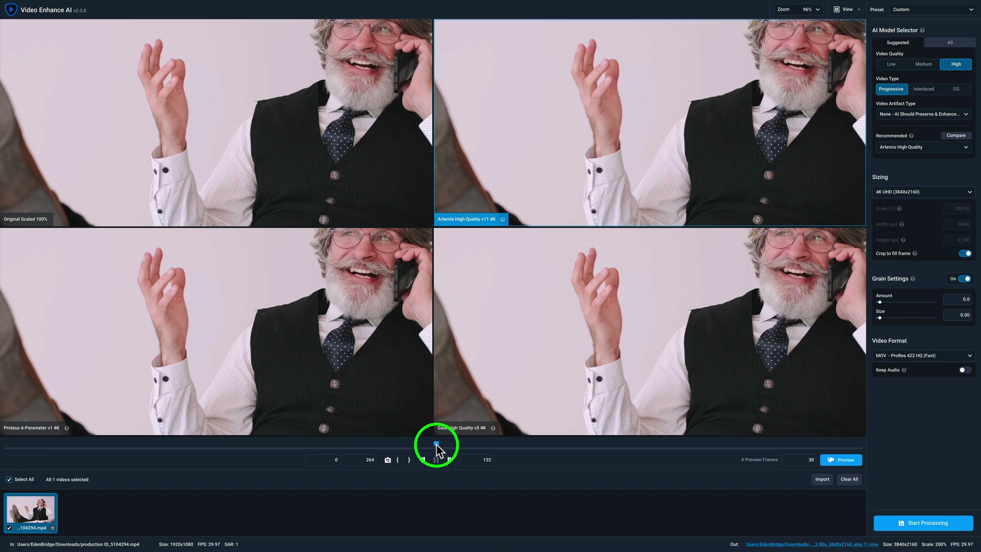
click(844, 460)
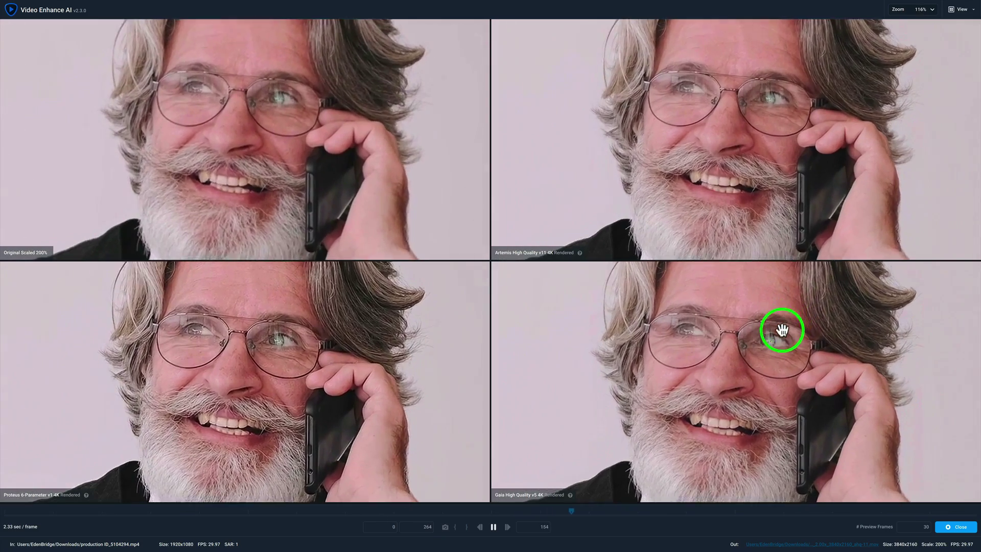
Zoom in on the face and glasses to compare detail across the four model previews
scroll(782, 329, up, 2)
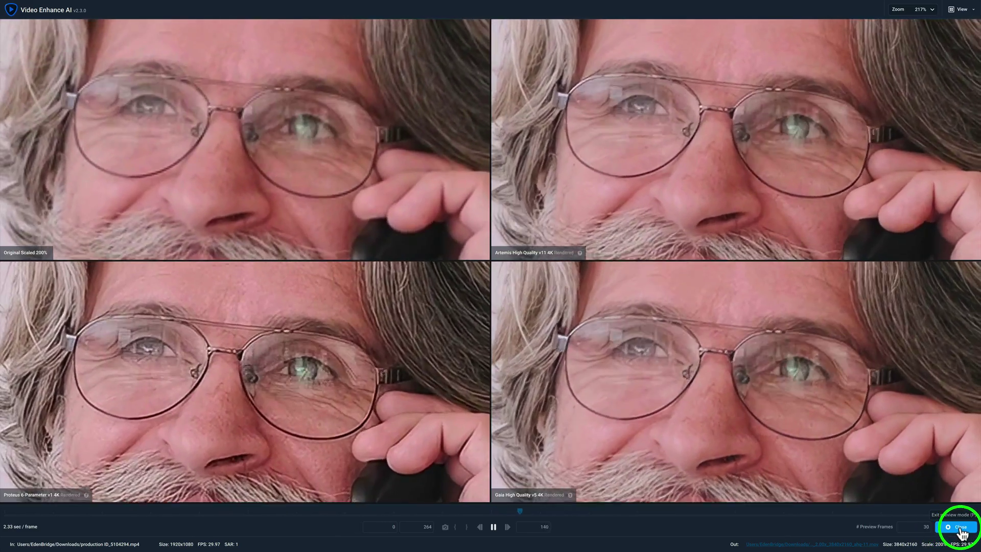
Close the comparison and make Gaia High Quality the chosen model instead of Artemis High Quality
click(938, 521)
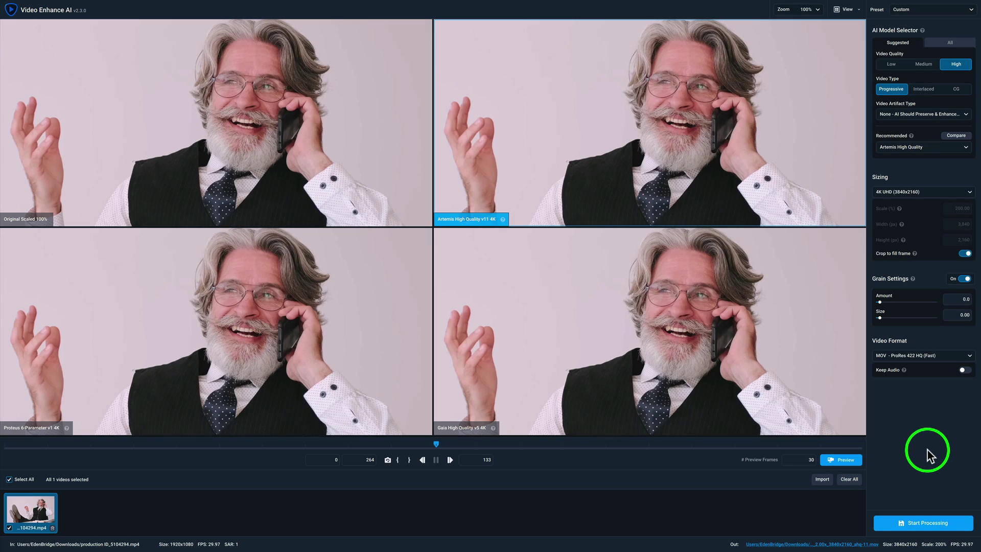
click(467, 429)
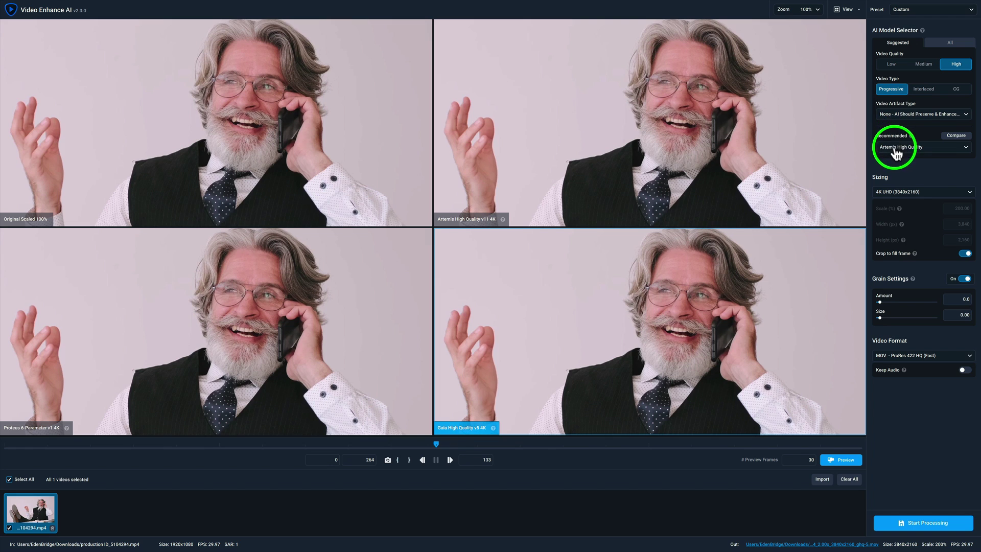
click(956, 149)
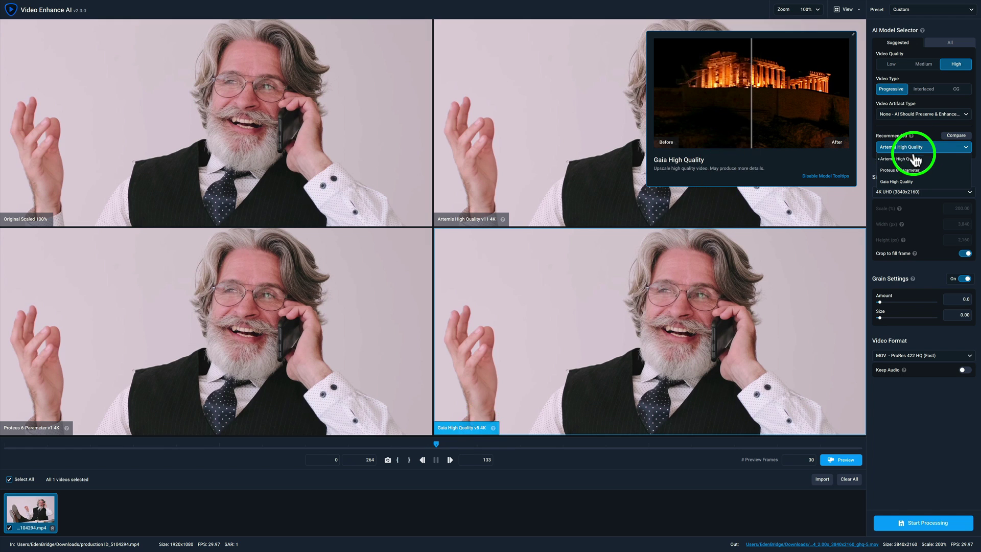
click(900, 181)
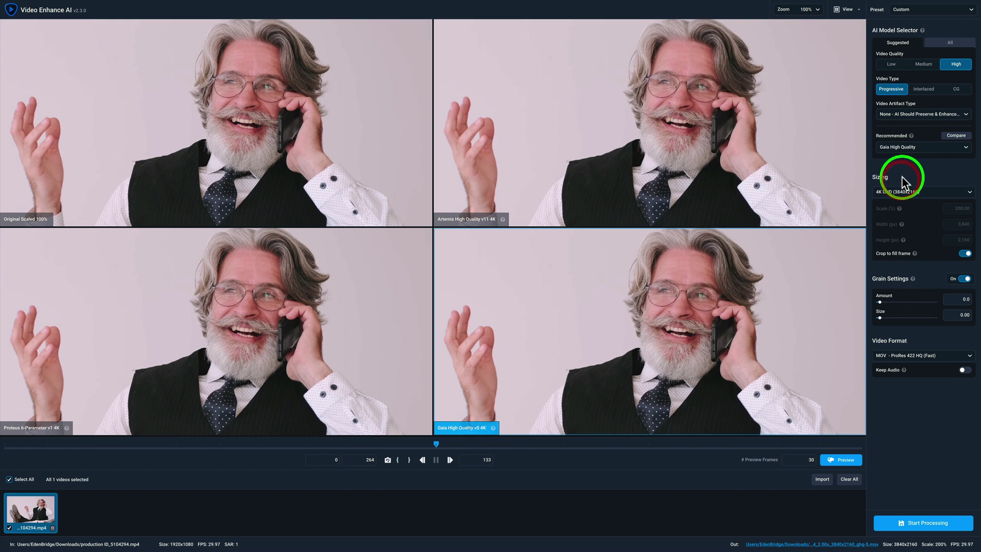
click(957, 148)
click(908, 183)
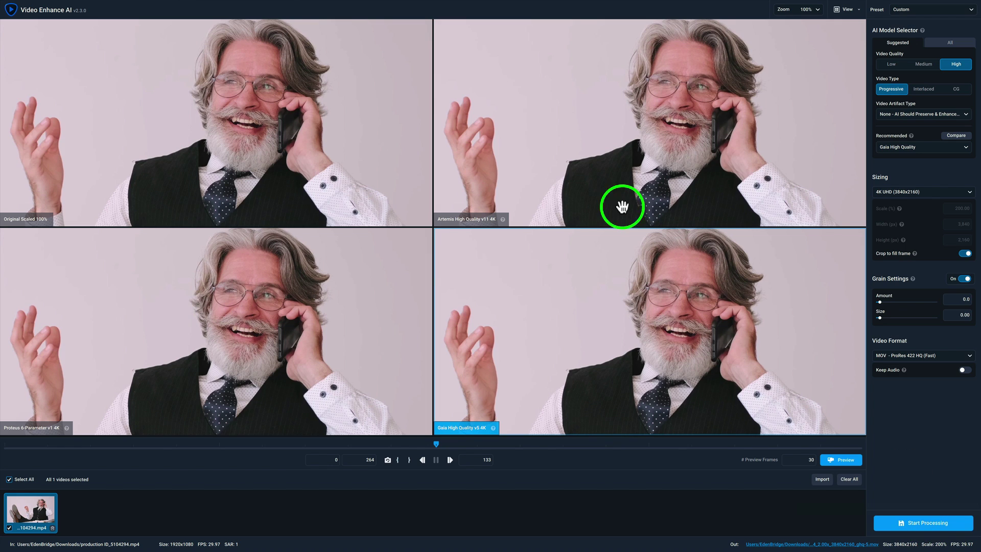
Show the Mac's hardware details in About This Mac from the Apple menu
click(11, 5)
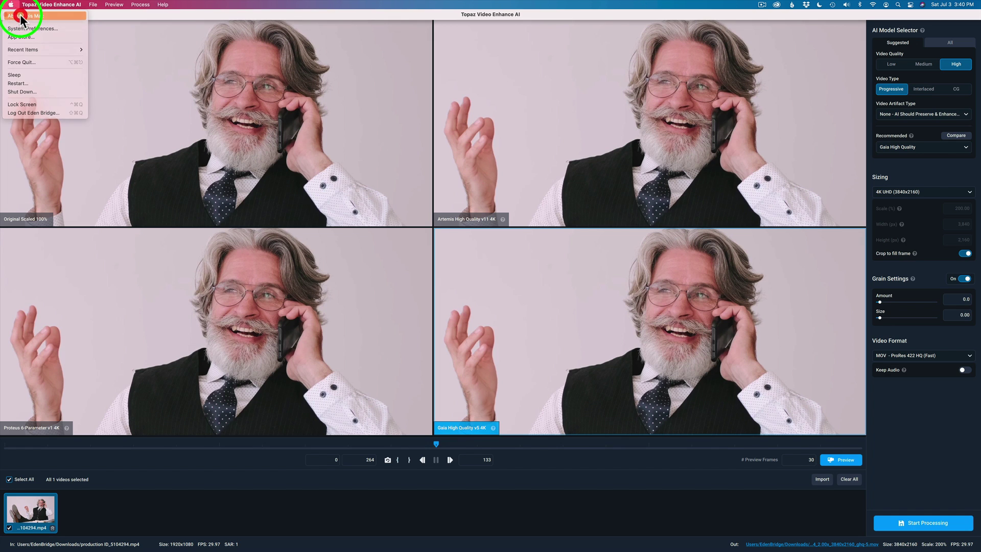
click(23, 16)
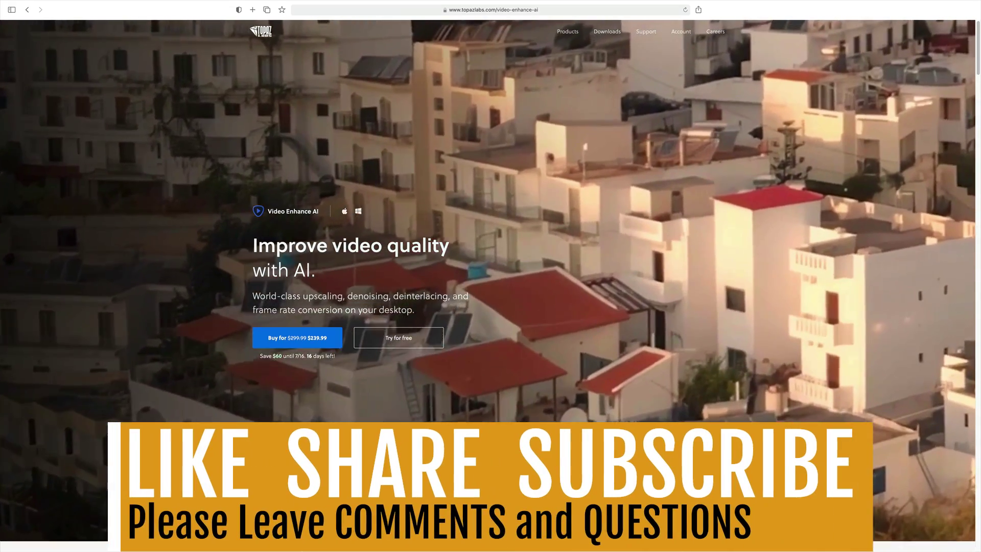
Scroll the Video Enhance AI product page down to the Use your existing workflow section
scroll(491, 281, down, 5)
scroll(490, 281, down, 10)
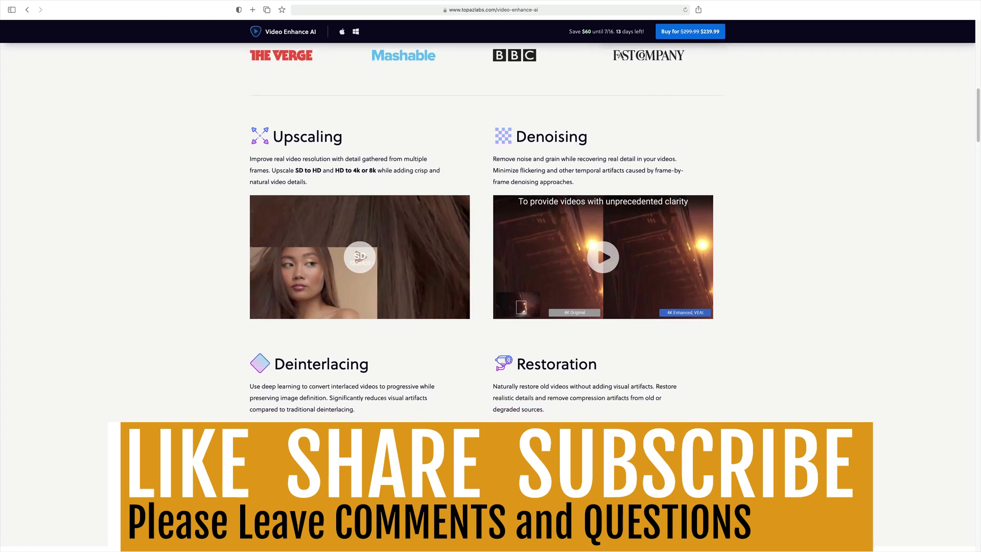
scroll(491, 281, down, 10)
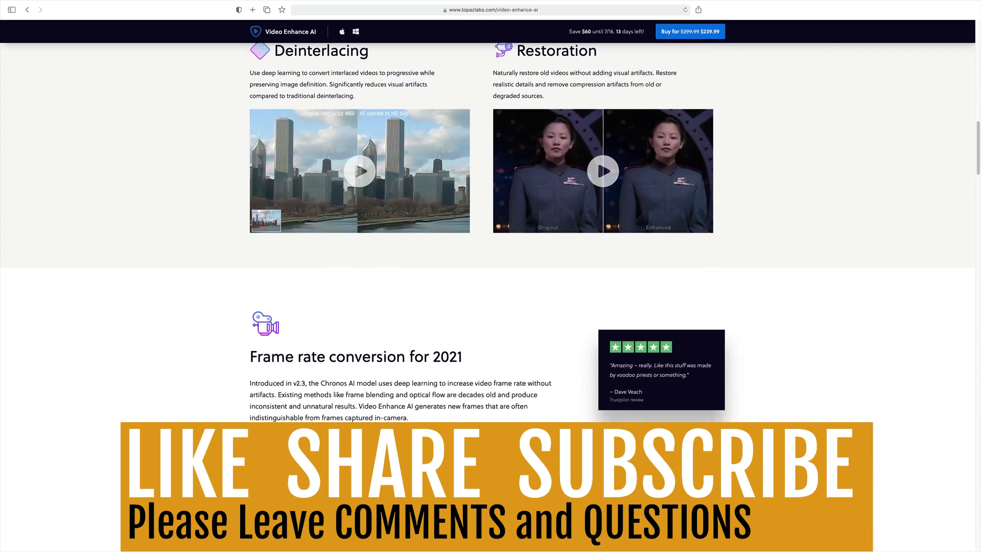
scroll(491, 281, down, 12)
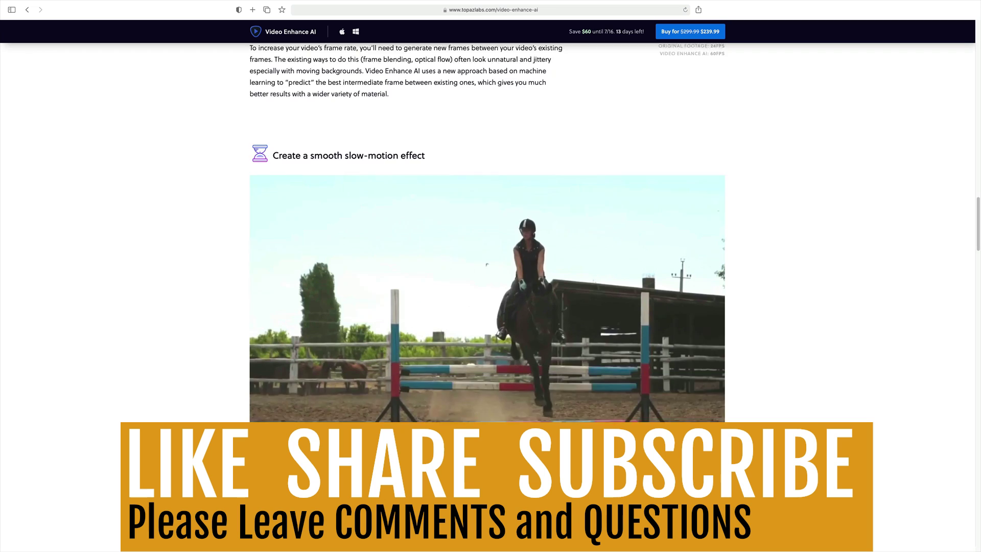
scroll(490, 281, down, 15)
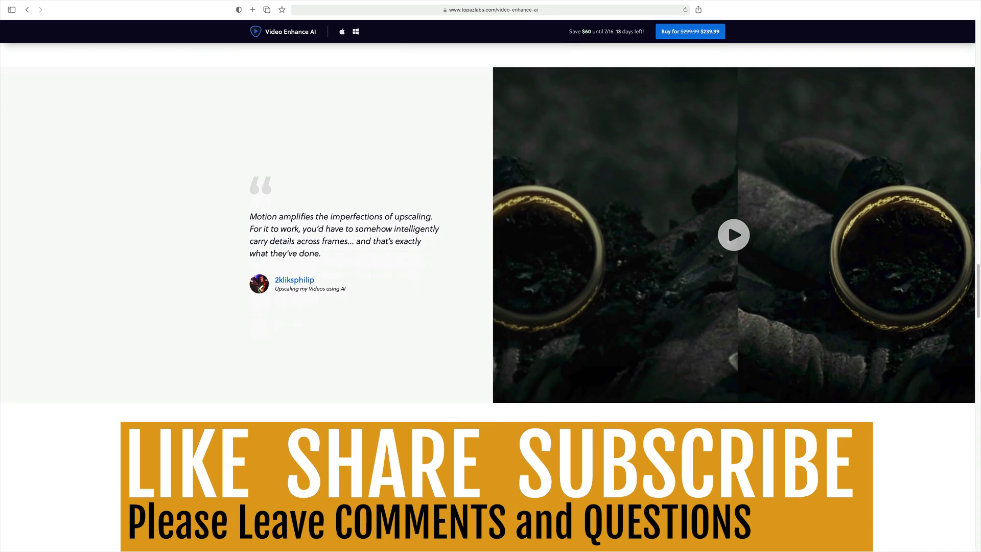
scroll(728, 137, down, 12)
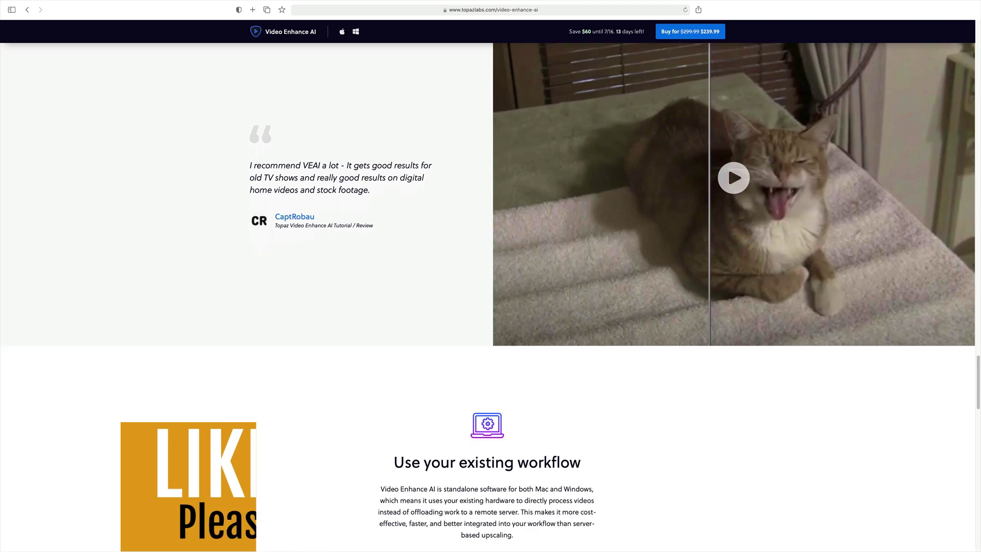